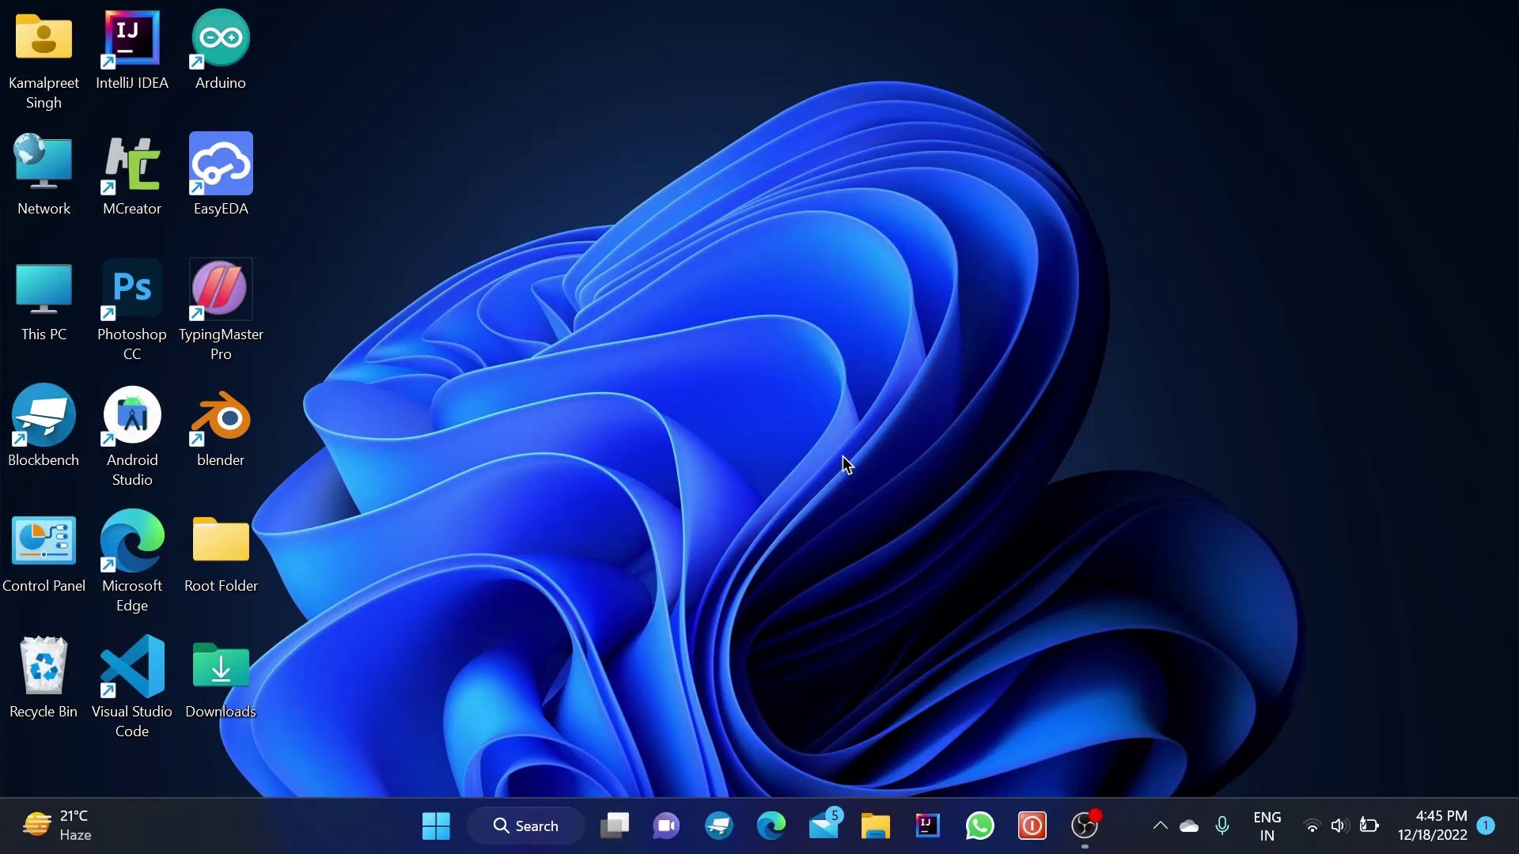
- Open Microsoft Edge and go to fritzing.org, replacing the mistyped address
left_click(771, 827)
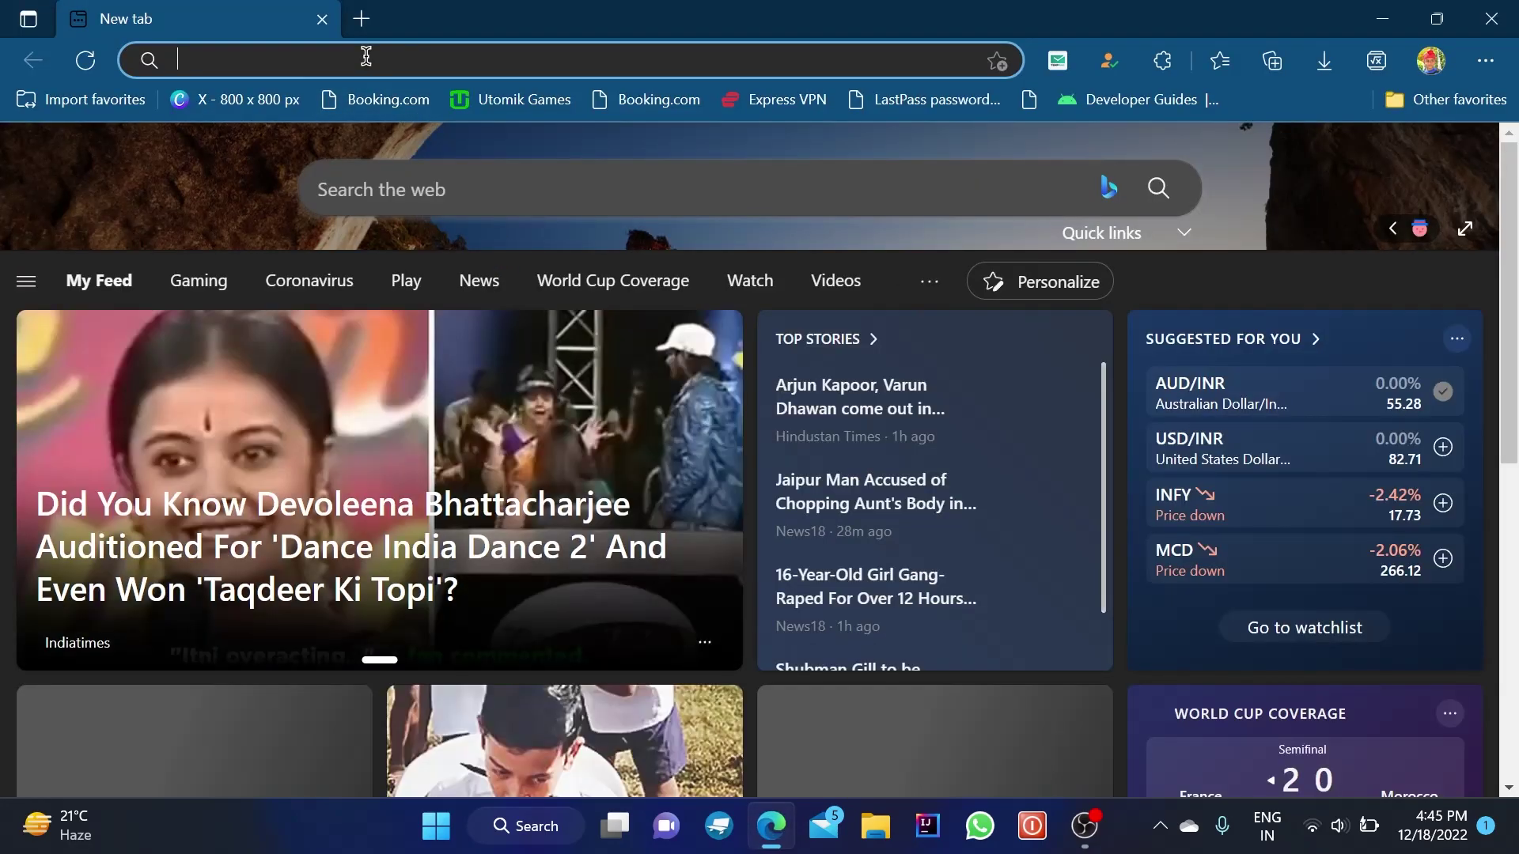
type("rfr")
key("ctrl+a")
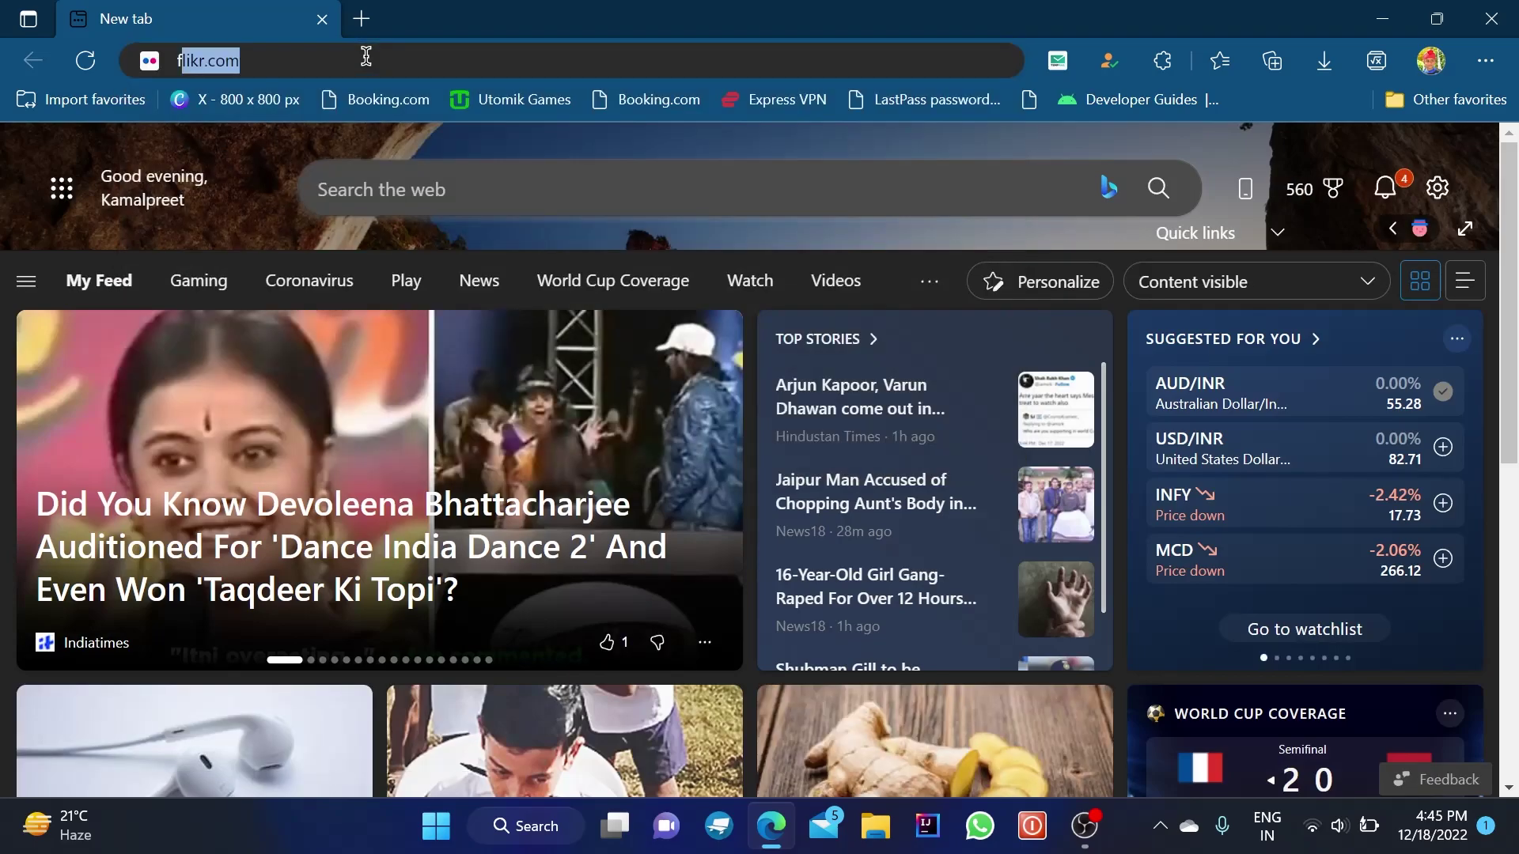
type("frit")
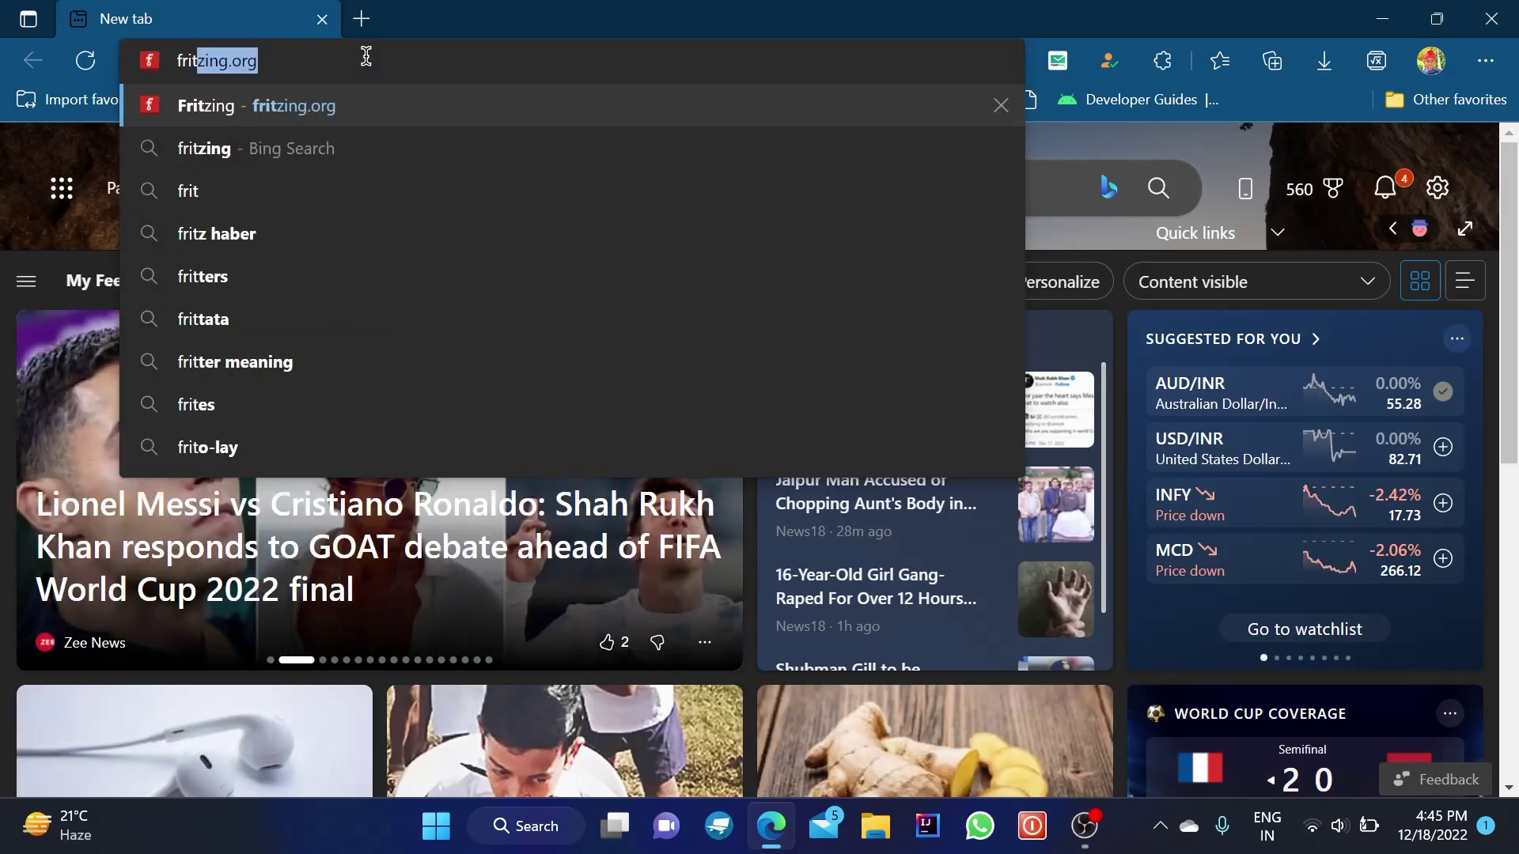
type("zing")
key("Return")
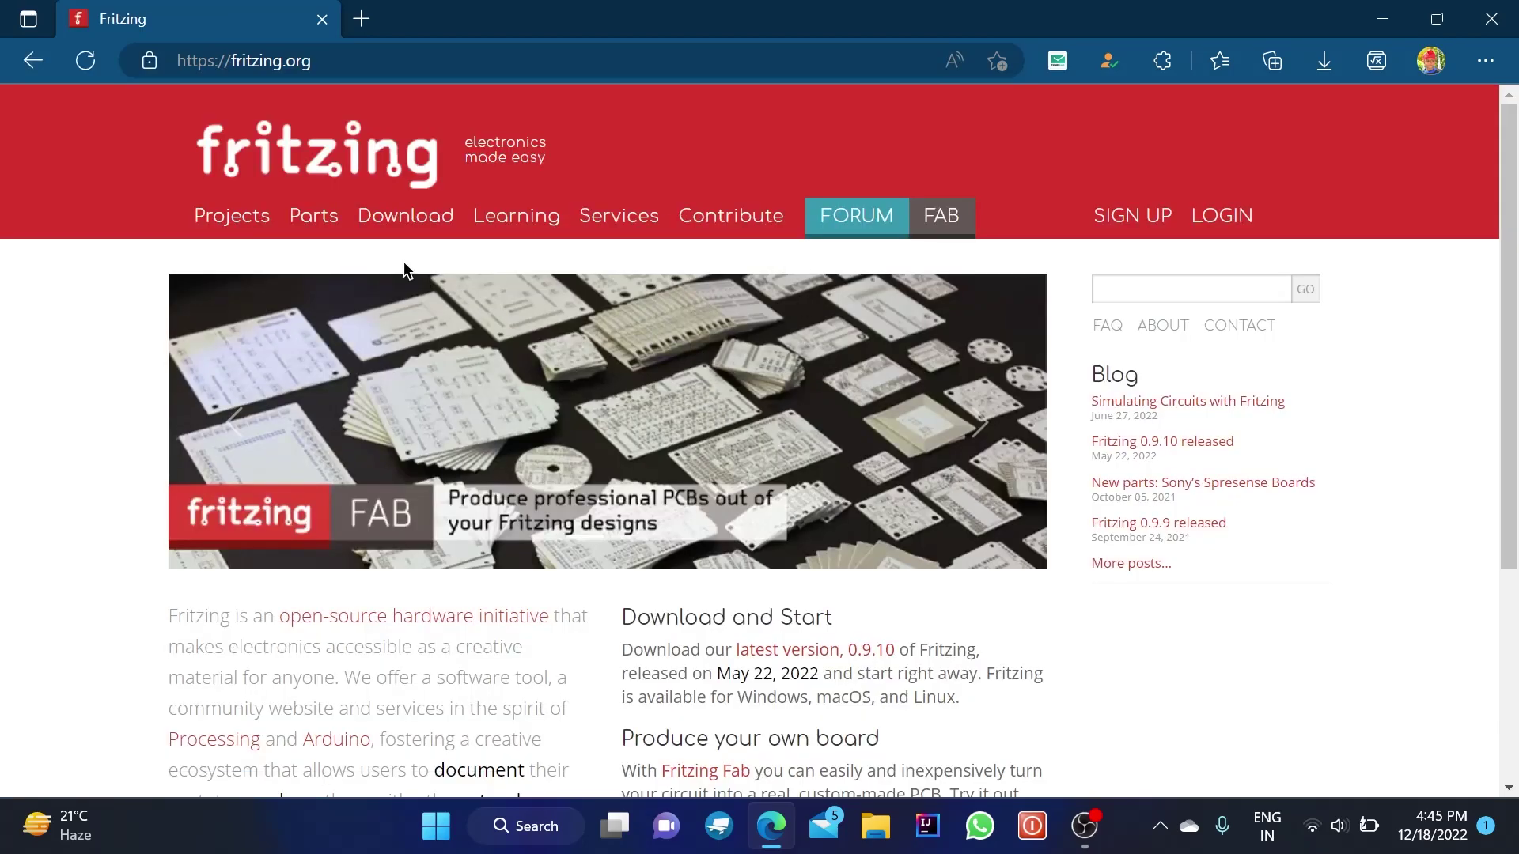
- Download the Fritzing 0.9.10 Windows 64-bit installer (67.7 MB) from the Download page
left_click(376, 216)
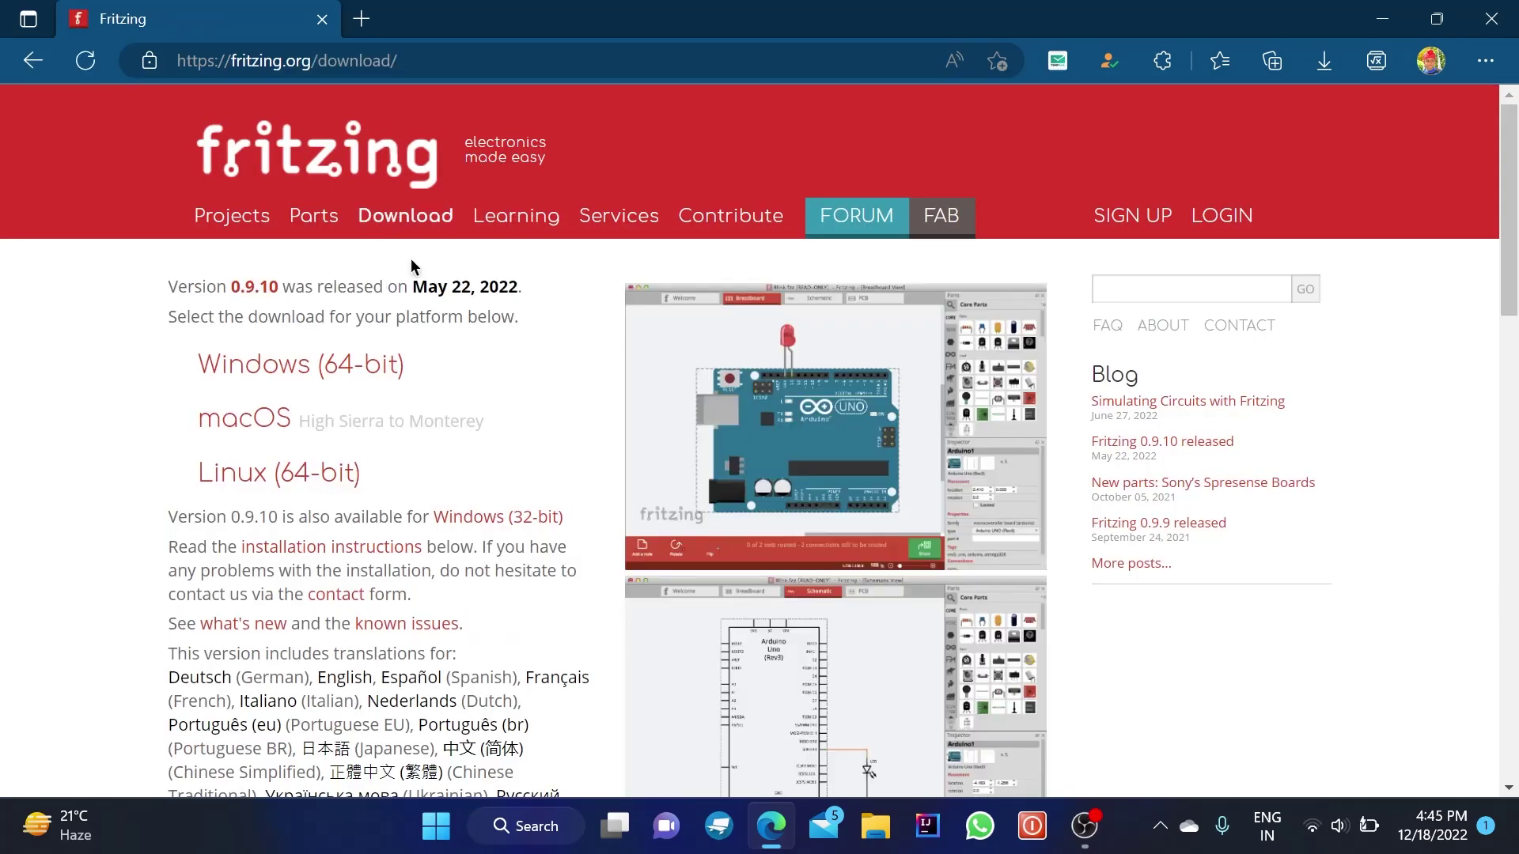
scroll(559, 424, "down", 2)
scroll(561, 425, "down", 2)
scroll(559, 417, "down", 3)
scroll(559, 416, "down", 5)
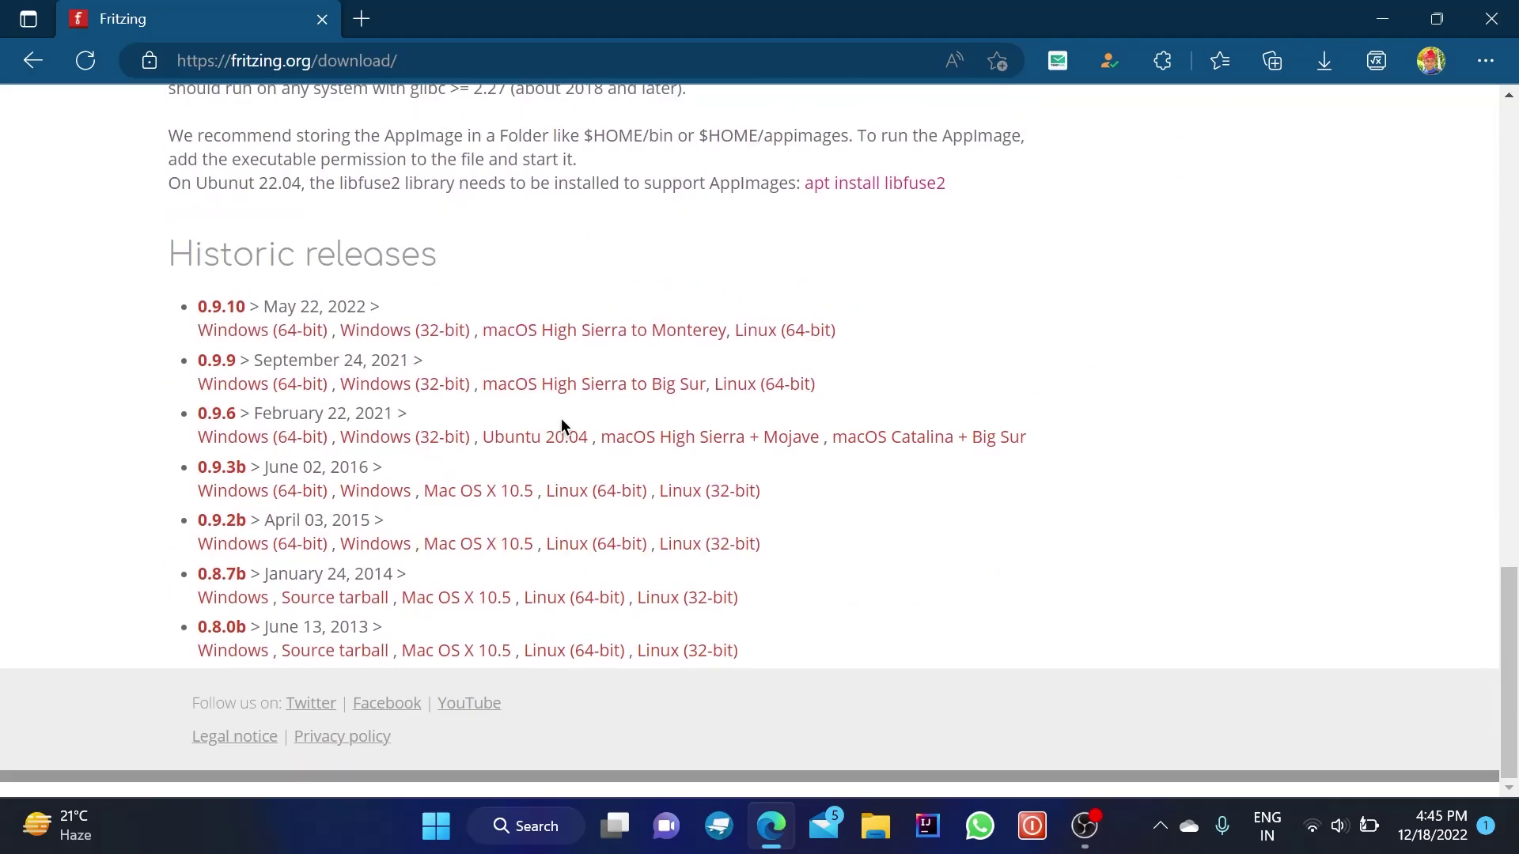
left_click_drag(170, 272, 504, 268)
left_click(717, 326)
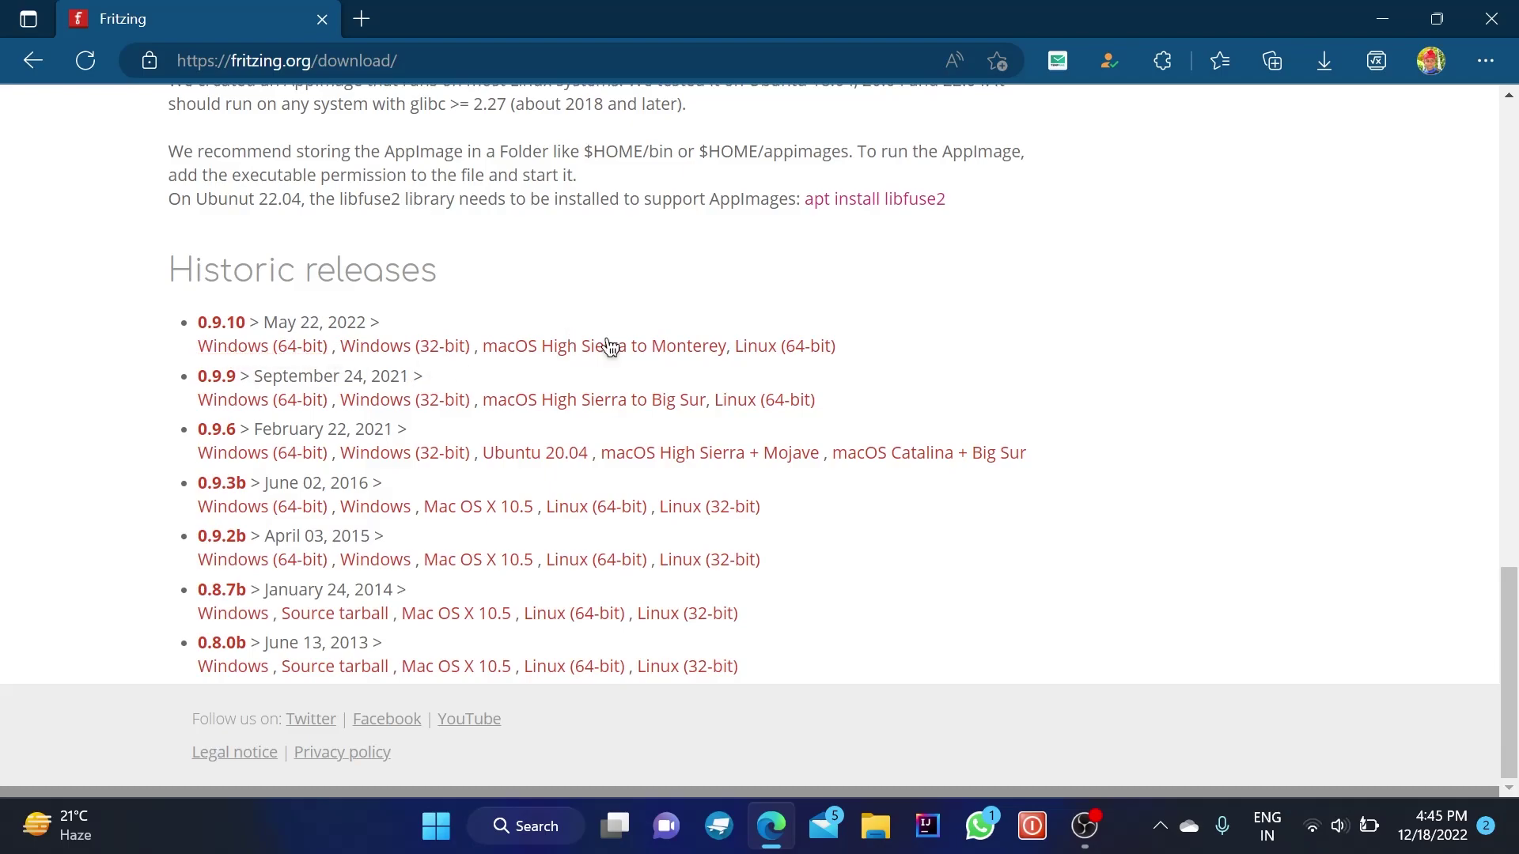
left_click(282, 352)
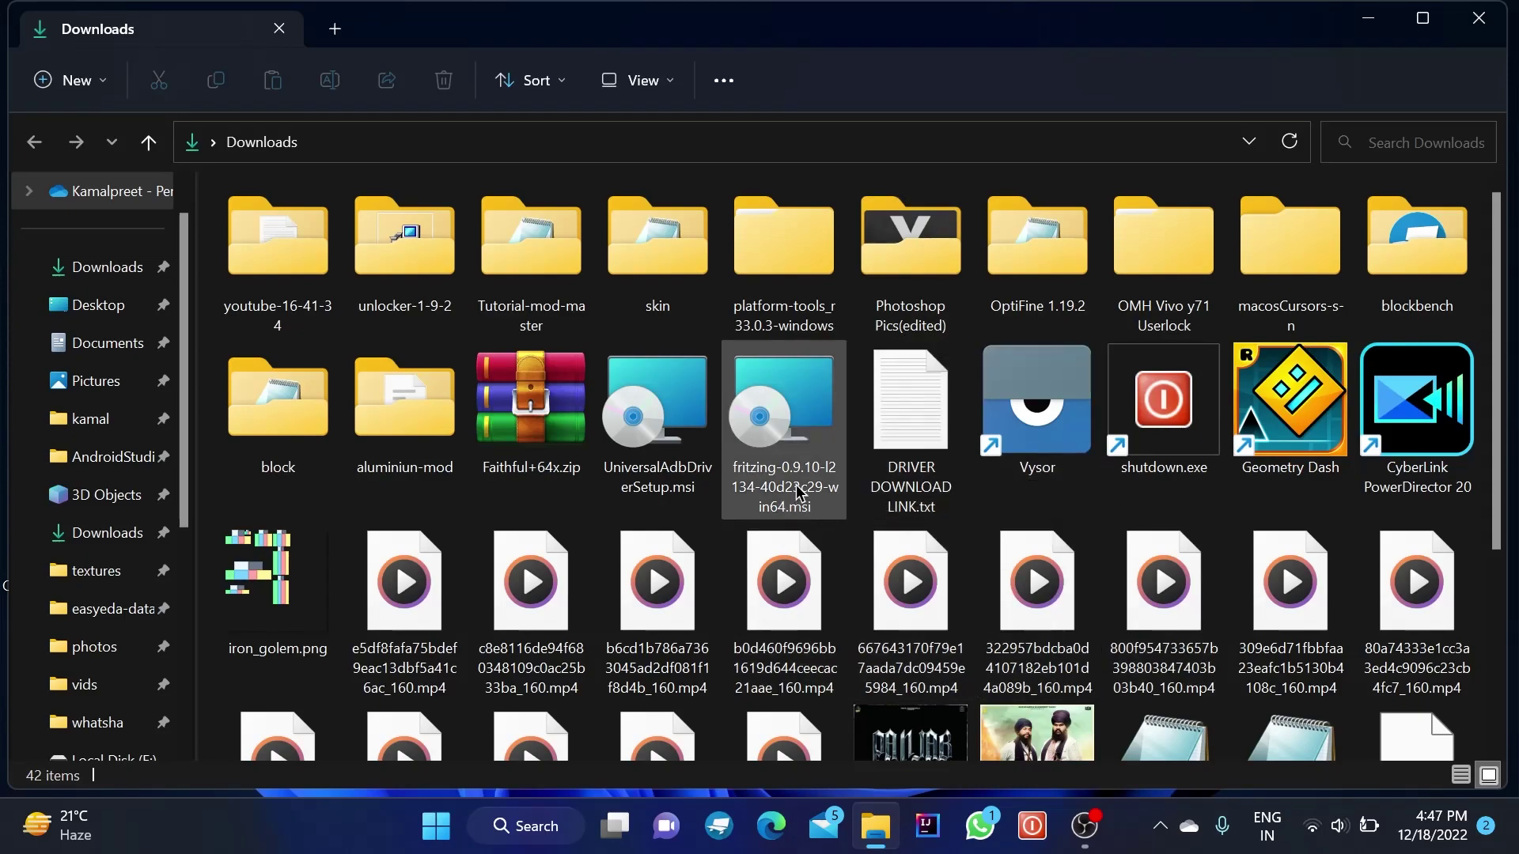
mouse_move(783, 415)
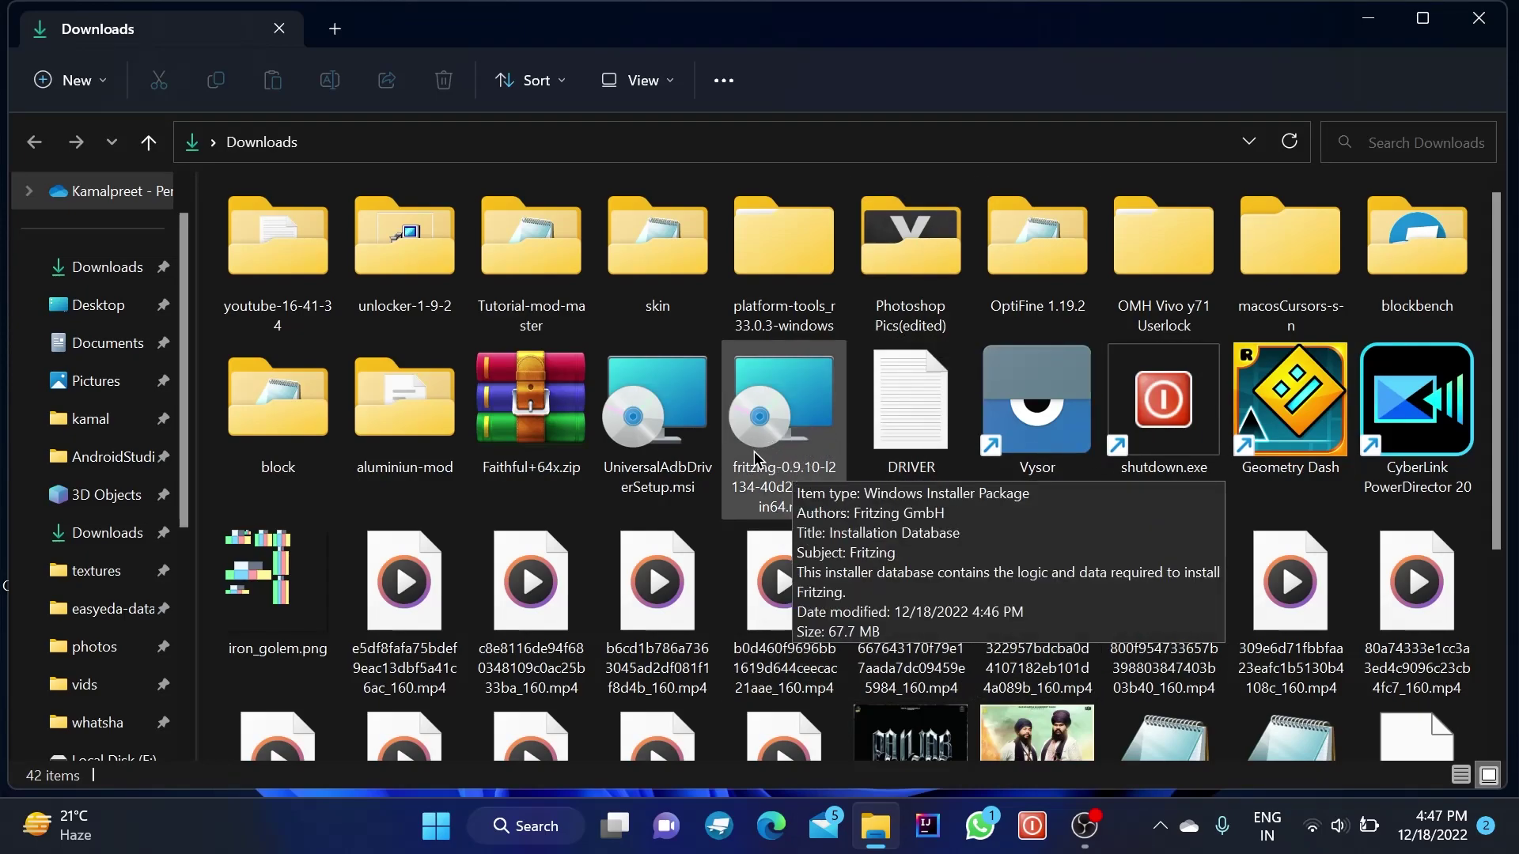
- Run the fritzing-0.9.10 .msi installer and close the Downloads folder window
double_click(798, 429)
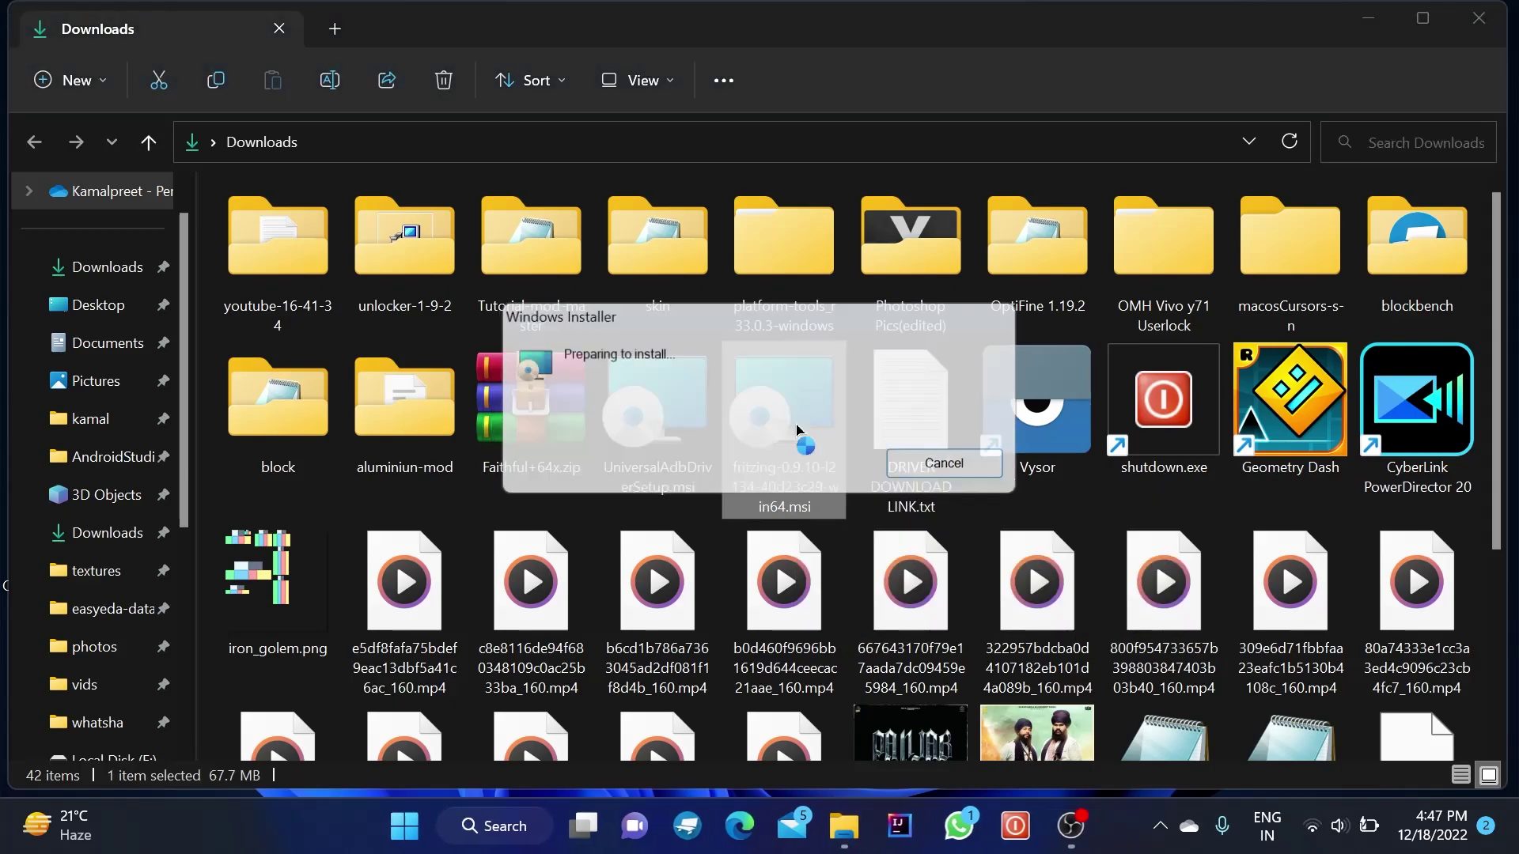
left_click(1478, 18)
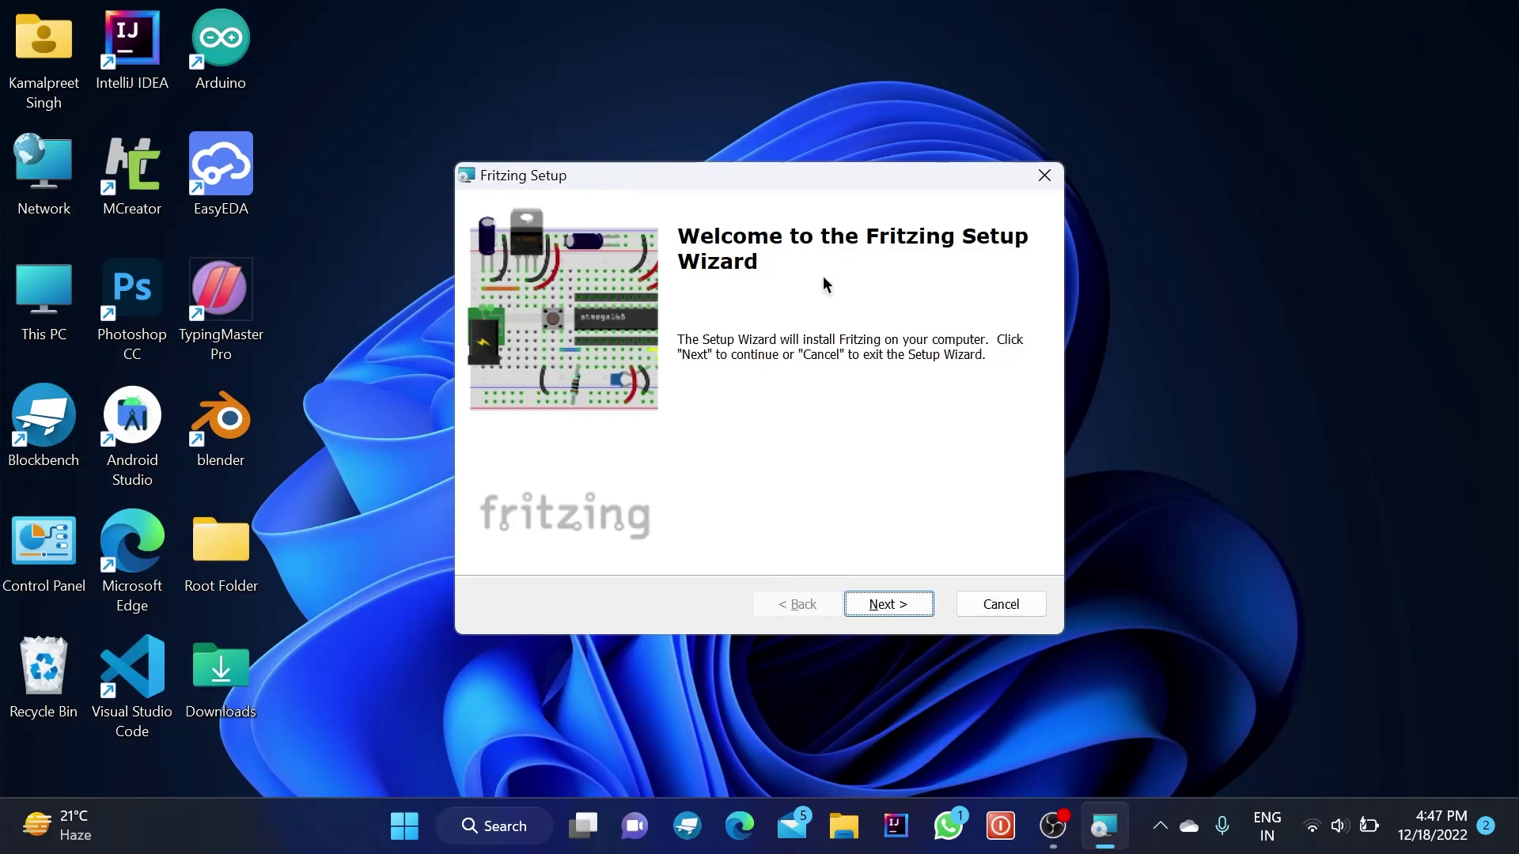
- Install Fritzing for the current user only, keeping the default installation folder
left_click(893, 601)
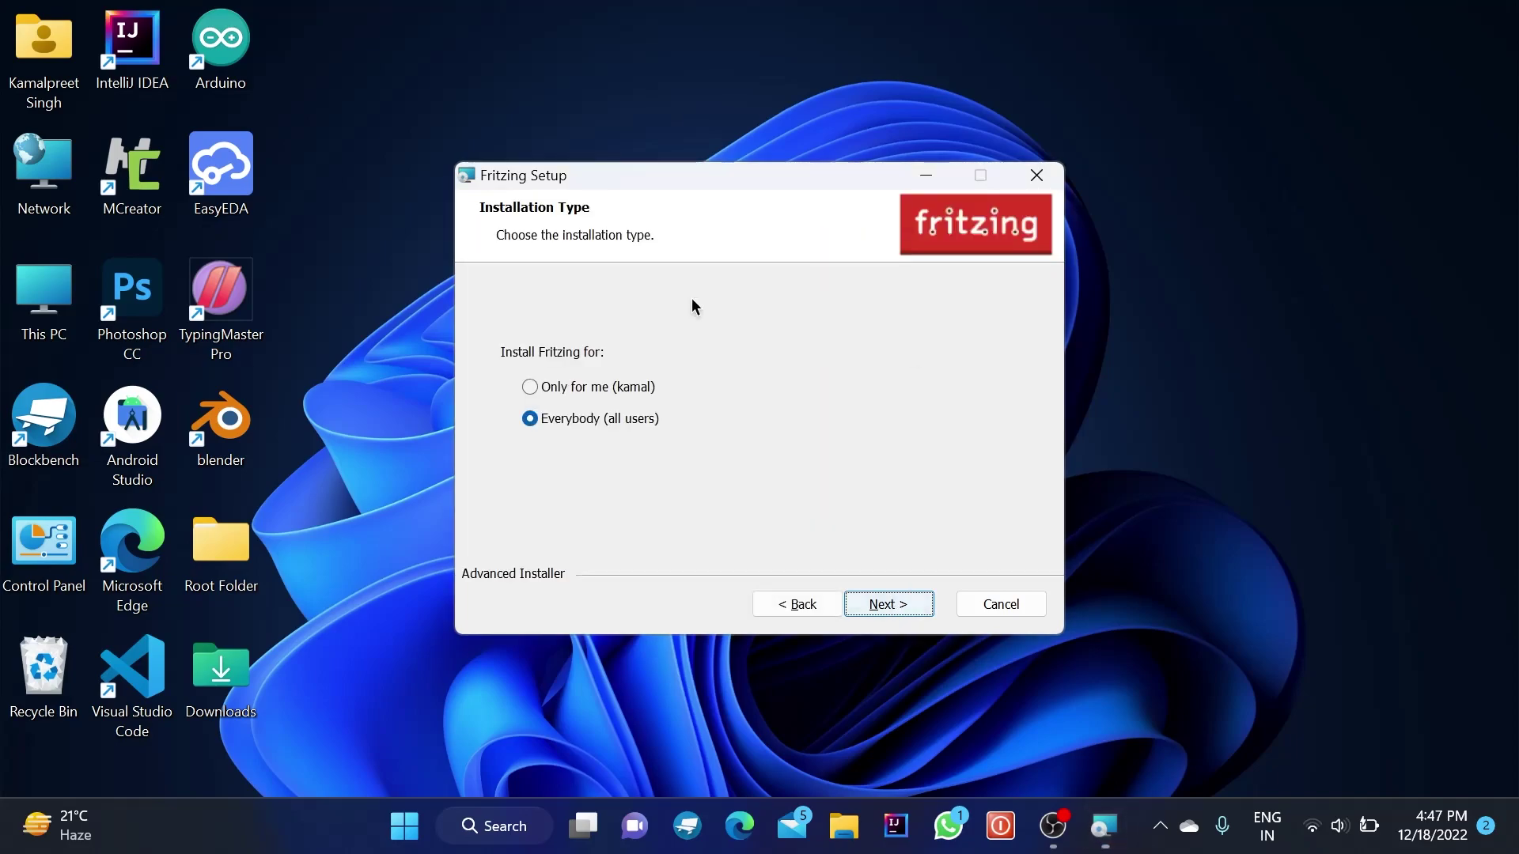
left_click(582, 387)
left_click(914, 607)
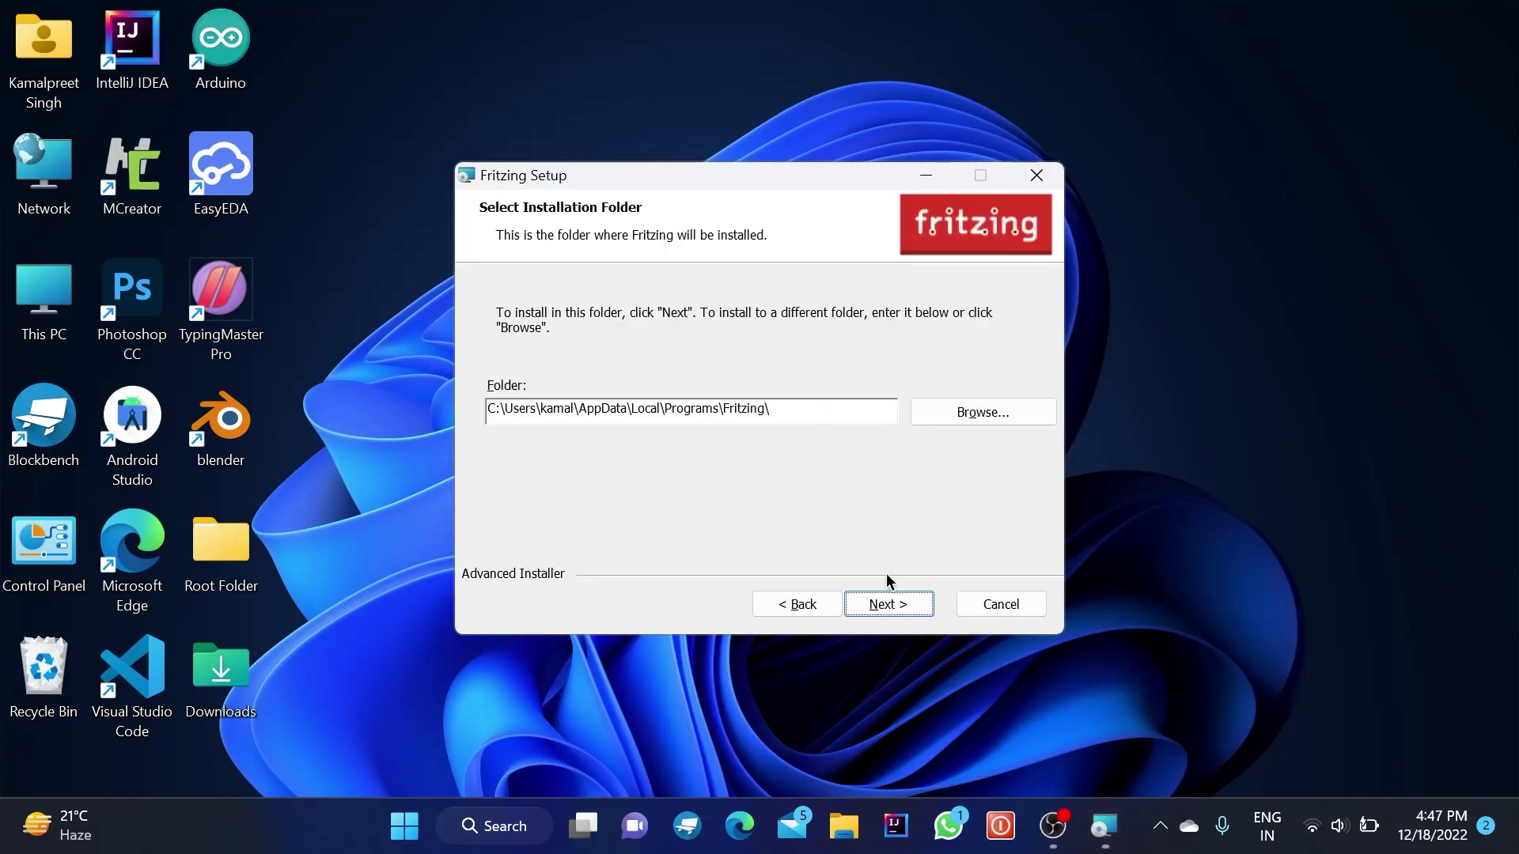
left_click(905, 605)
left_click(902, 605)
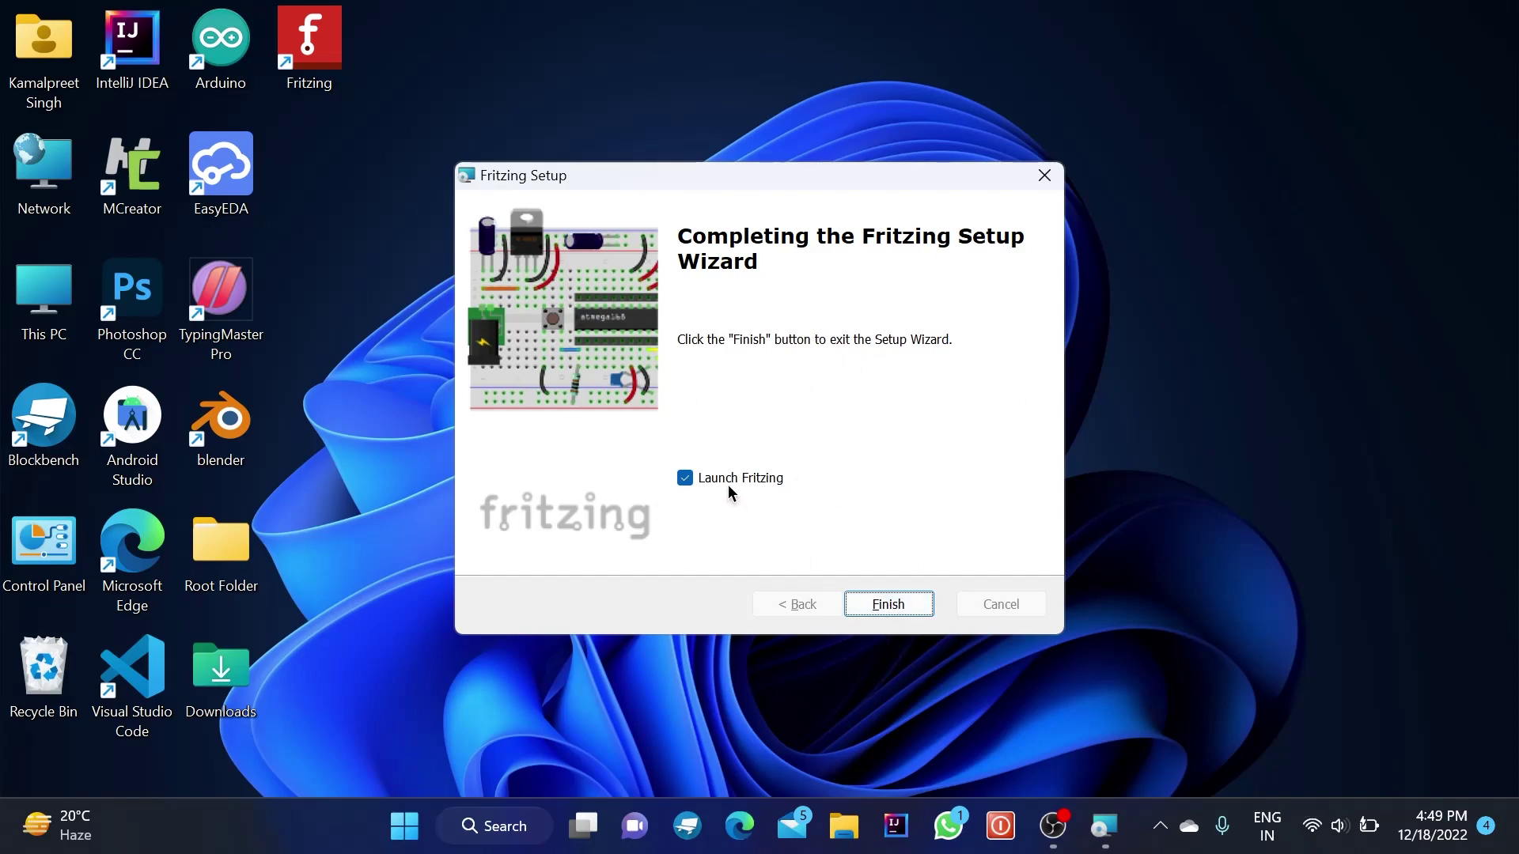
- Finish setup without auto-launch, start Fritzing from its desktop shortcut, then minimize it
left_click(688, 480)
left_click(879, 602)
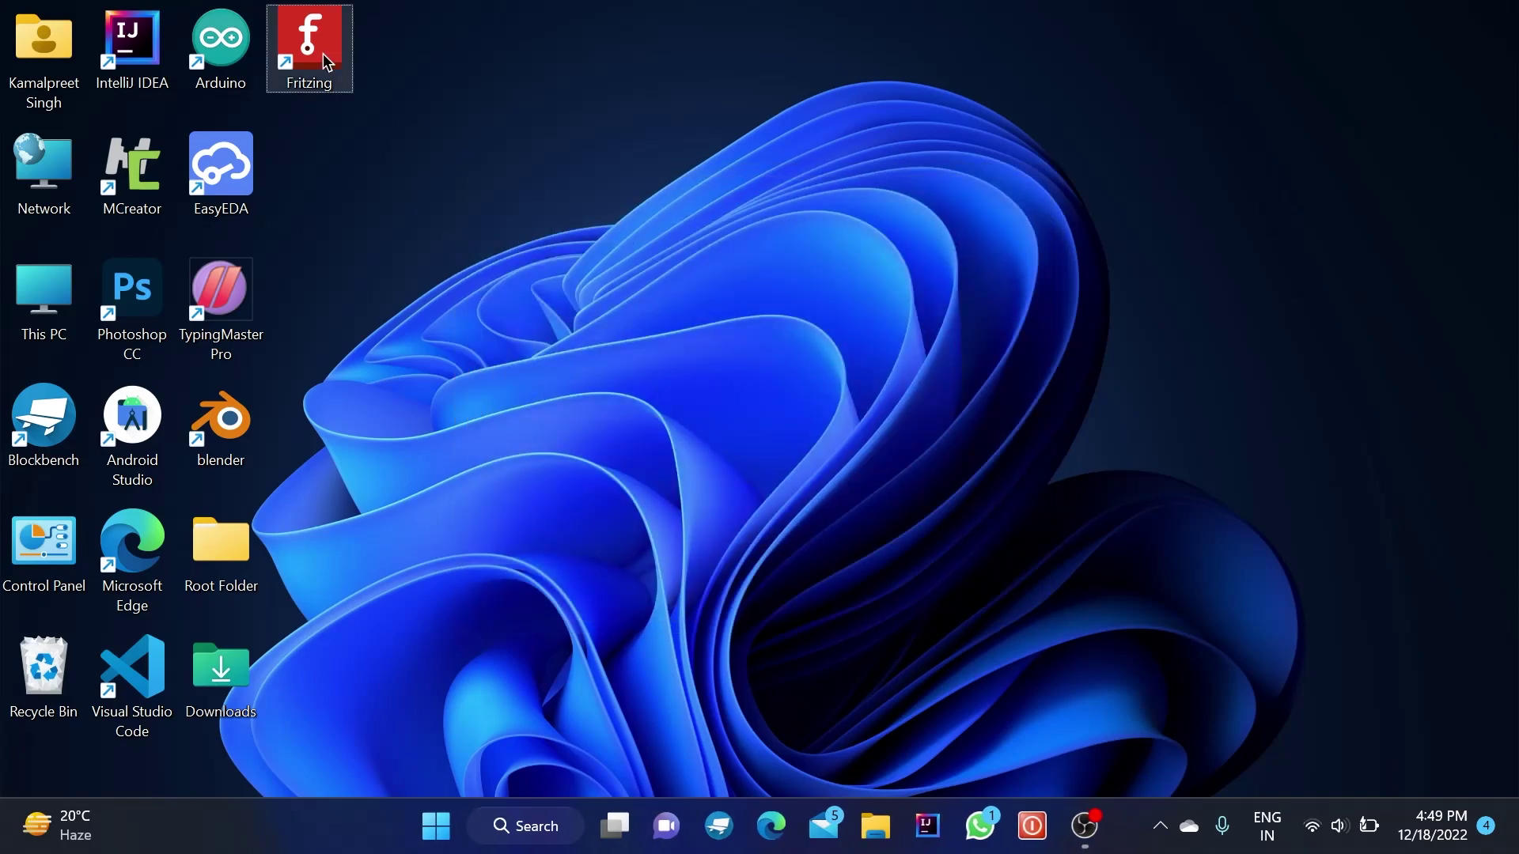
left_click(692, 290)
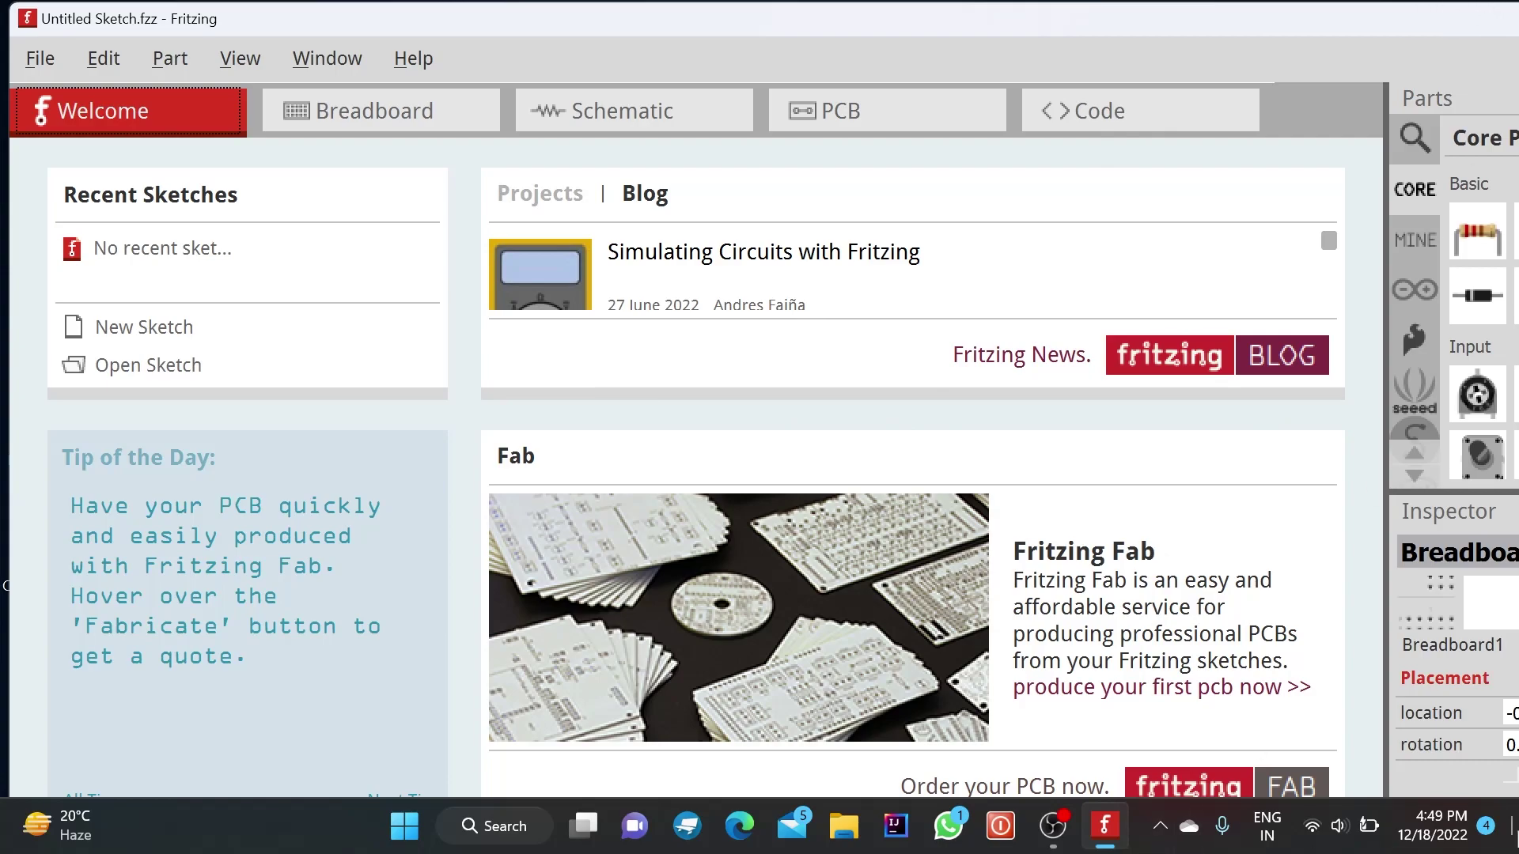
key("super+d")
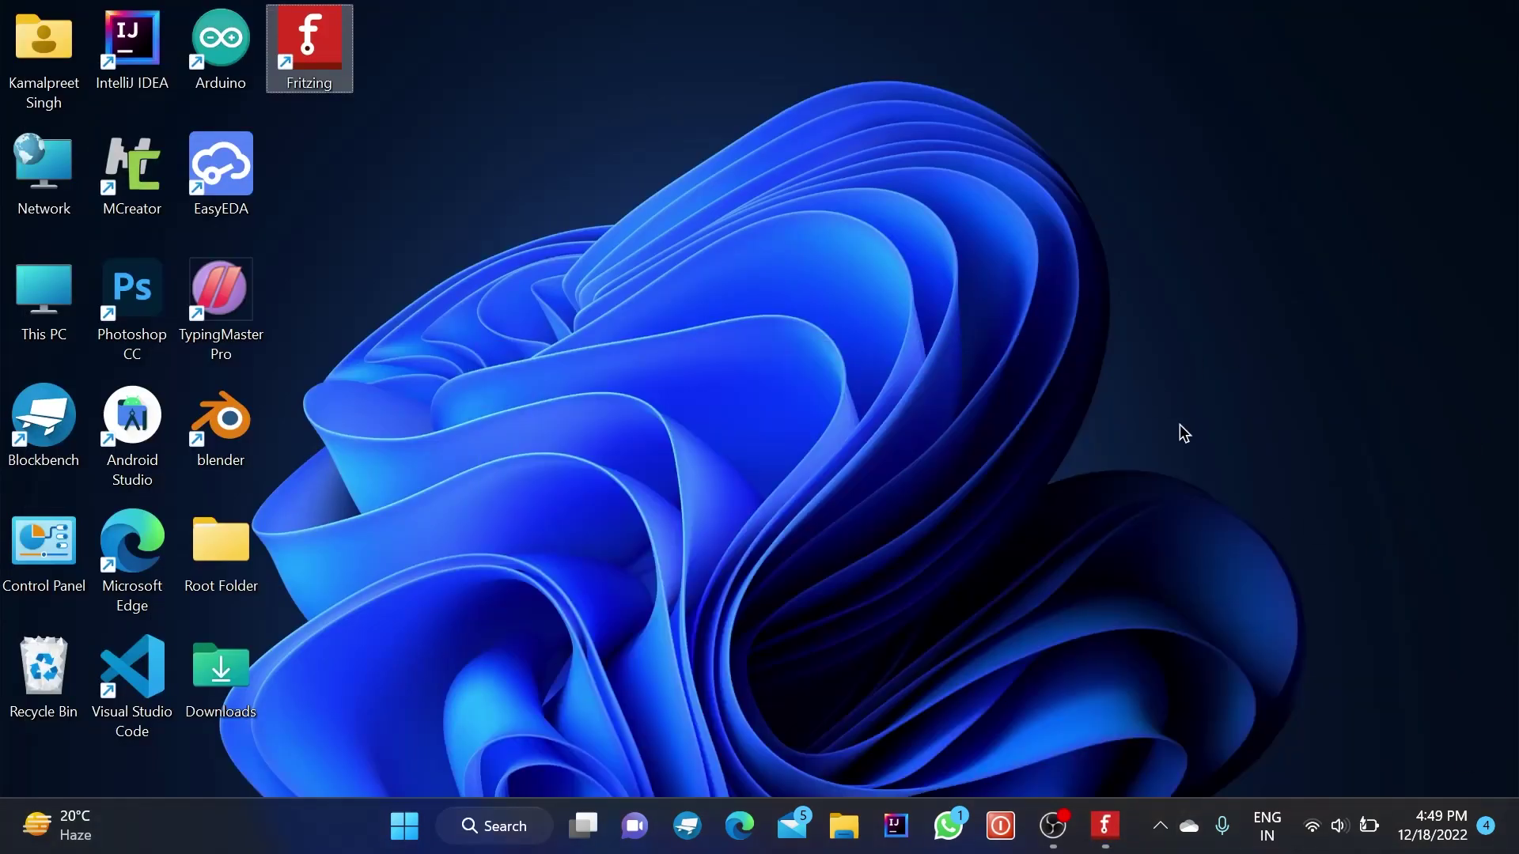